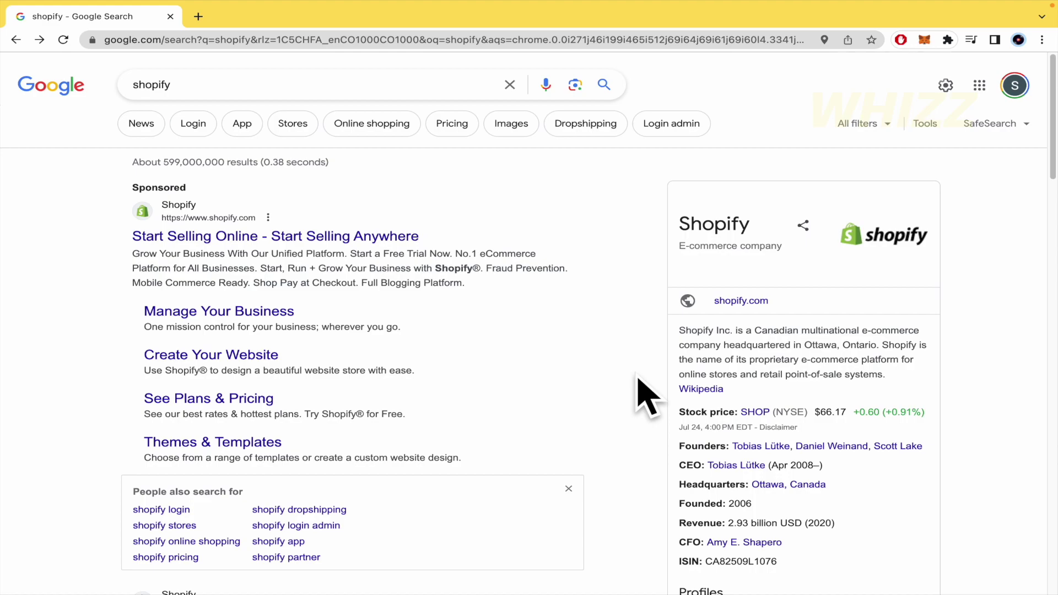
Go from Shopify's Manage Your Business page through login to My Store's admin home
{"action": "left_click", "coordinate": [288, 242]}
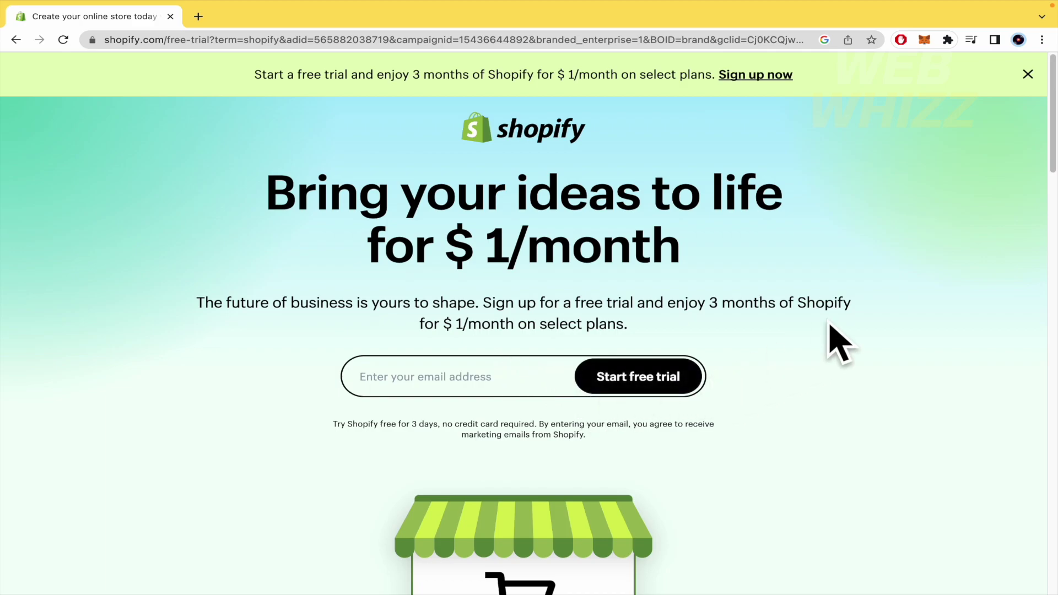
{"action": "scroll", "coordinate": [838, 341], "scroll_direction": "down", "scroll_amount": 4}
{"action": "scroll", "coordinate": [839, 342], "scroll_direction": "down", "scroll_amount": 2}
{"action": "scroll", "coordinate": [839, 342], "scroll_direction": "up", "scroll_amount": 5}
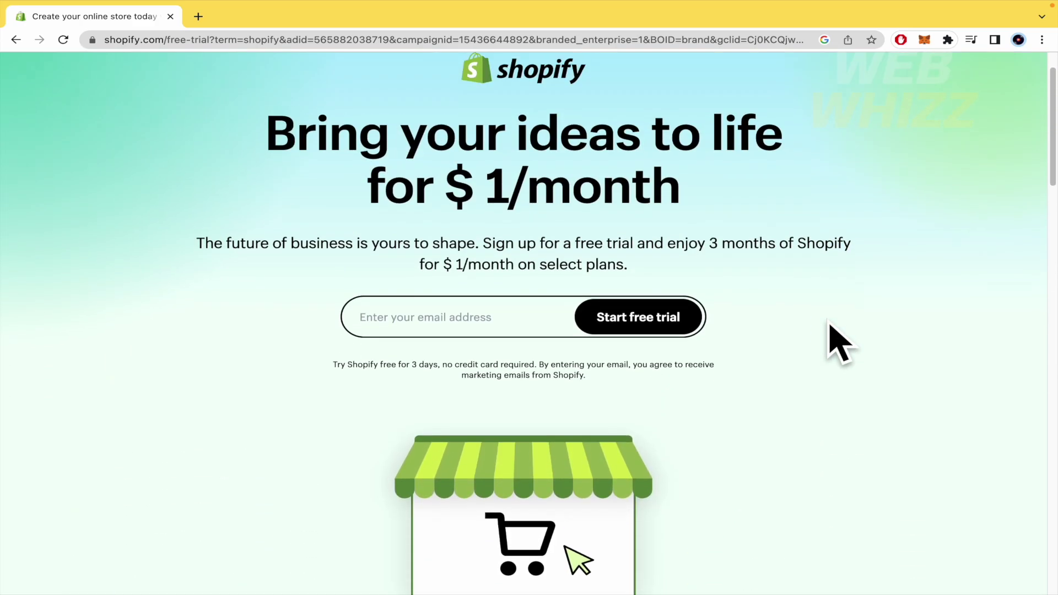
{"action": "scroll", "coordinate": [649, 136], "scroll_direction": "down", "scroll_amount": 3}
{"action": "scroll", "coordinate": [649, 137], "scroll_direction": "down", "scroll_amount": 8}
{"action": "scroll", "coordinate": [657, 286], "scroll_direction": "down", "scroll_amount": 4}
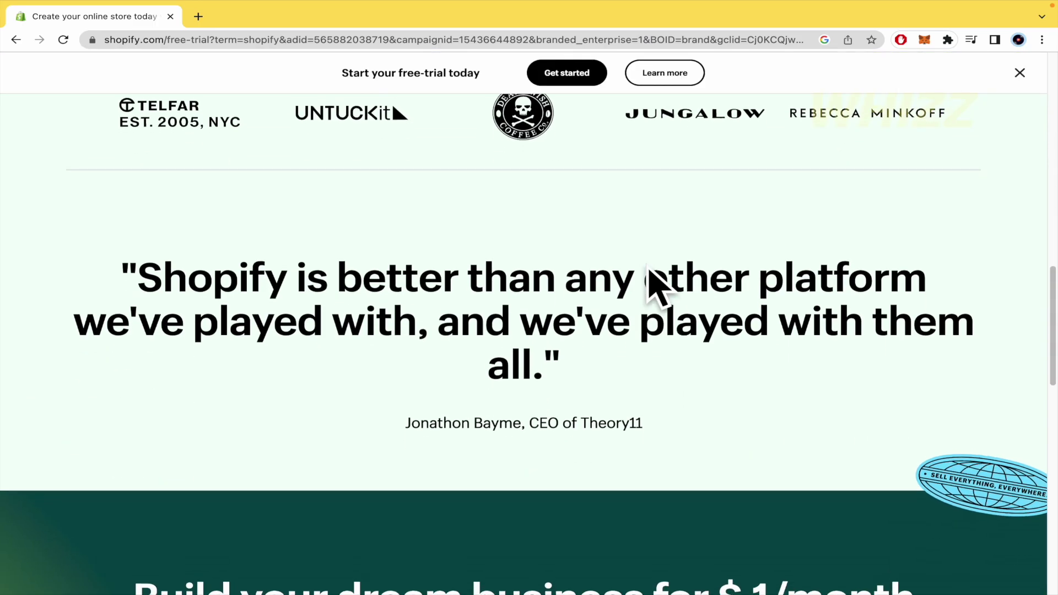
{"action": "key", "text": "alt+Left"}
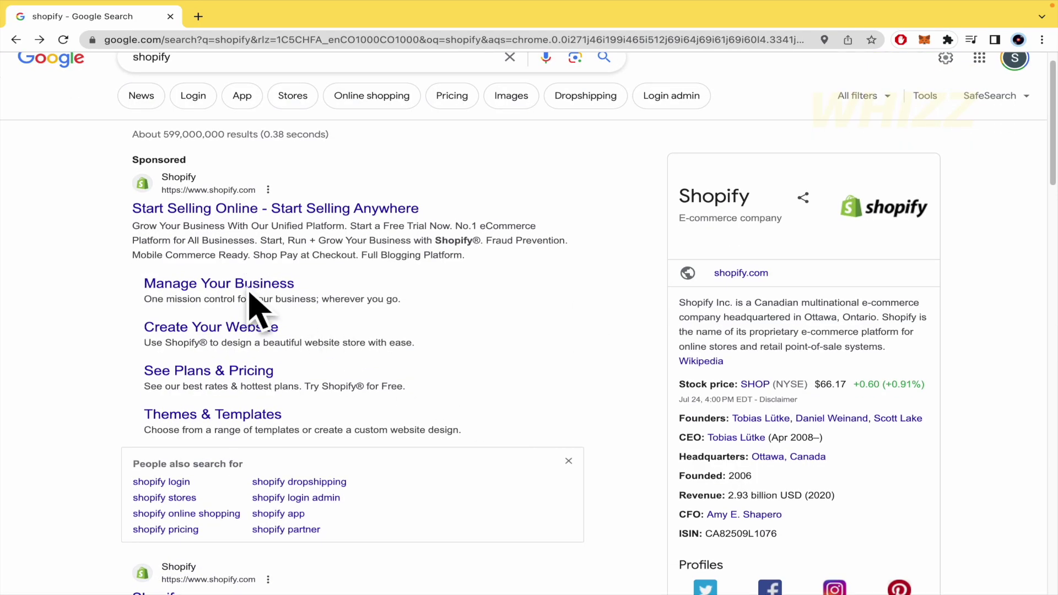
{"action": "left_click", "coordinate": [248, 283]}
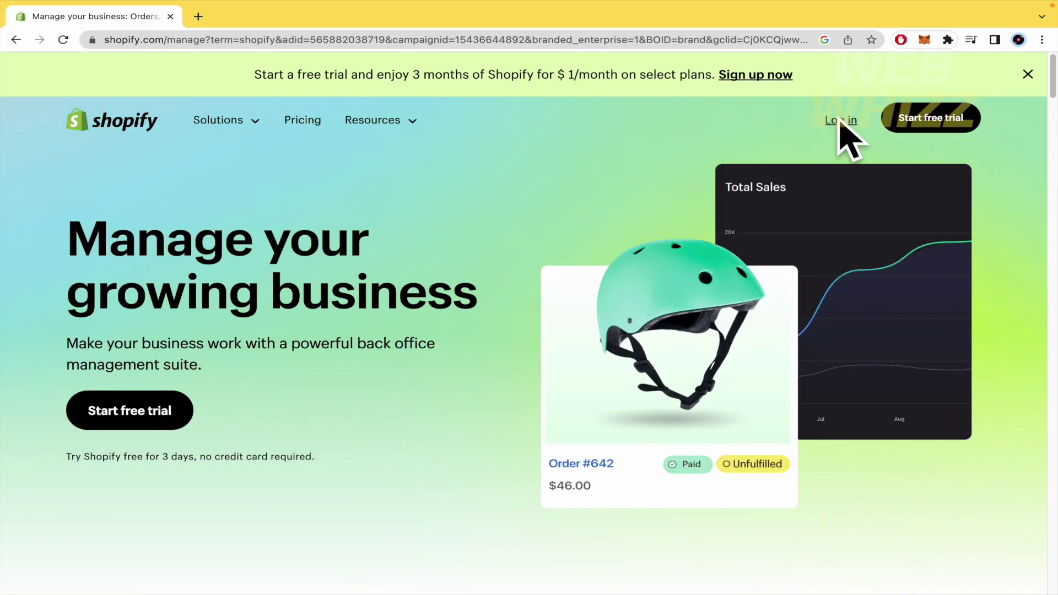
{"action": "left_click", "coordinate": [840, 120]}
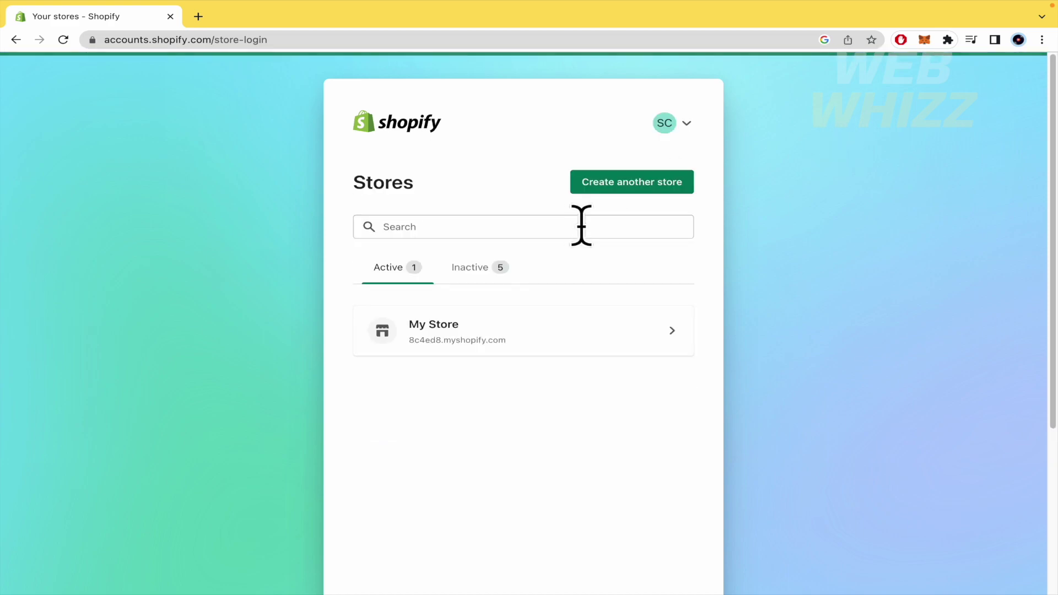
{"action": "scroll", "coordinate": [604, 390], "scroll_direction": "down", "scroll_amount": 1}
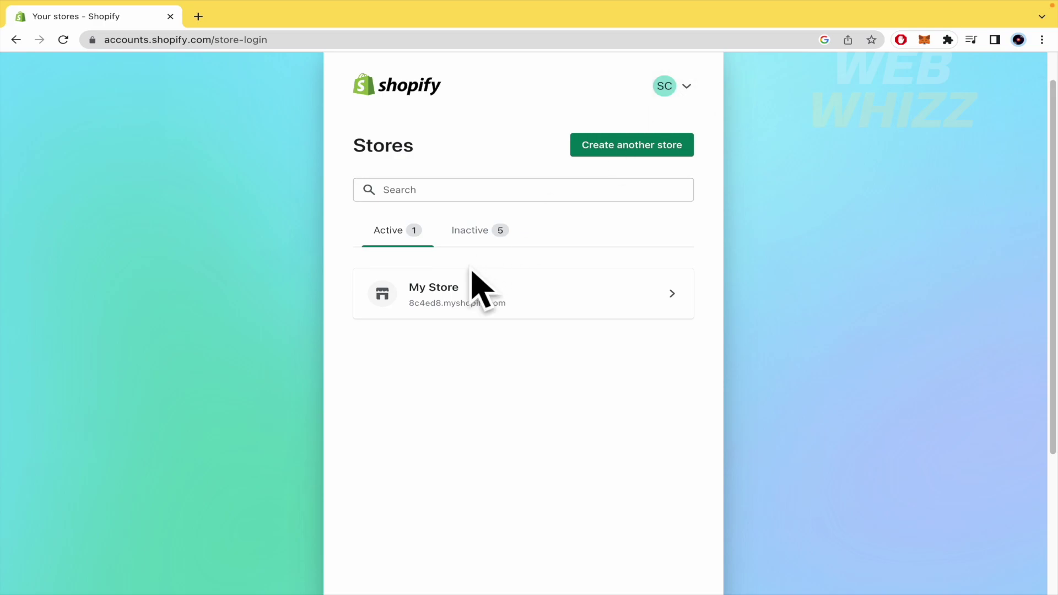
{"action": "left_click", "coordinate": [463, 298]}
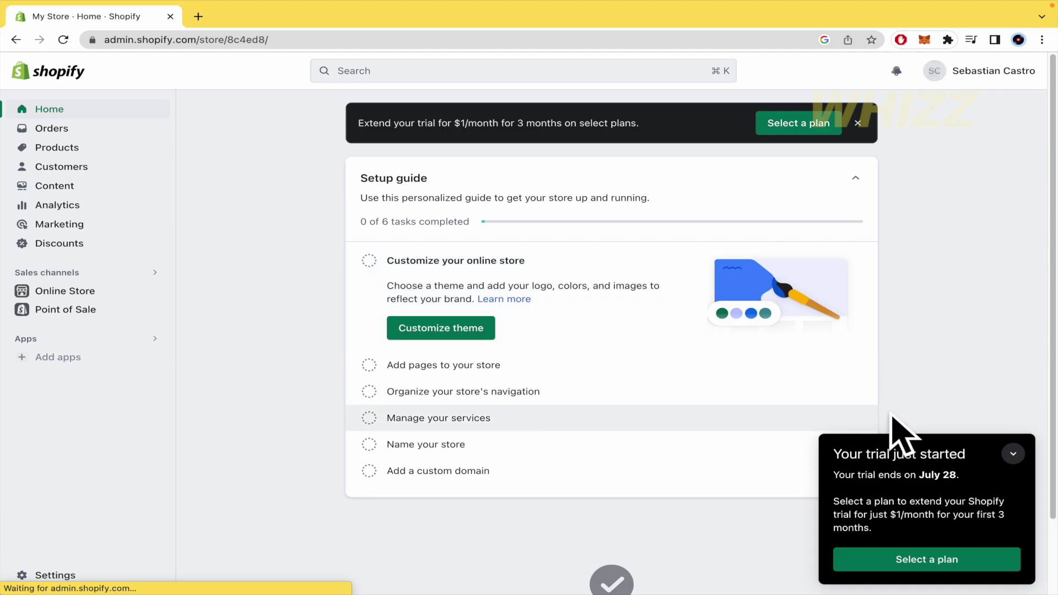
Dismiss the trial notice and go to Online Store themes, scrolling to the current Dawn theme
{"action": "left_click", "coordinate": [1015, 454]}
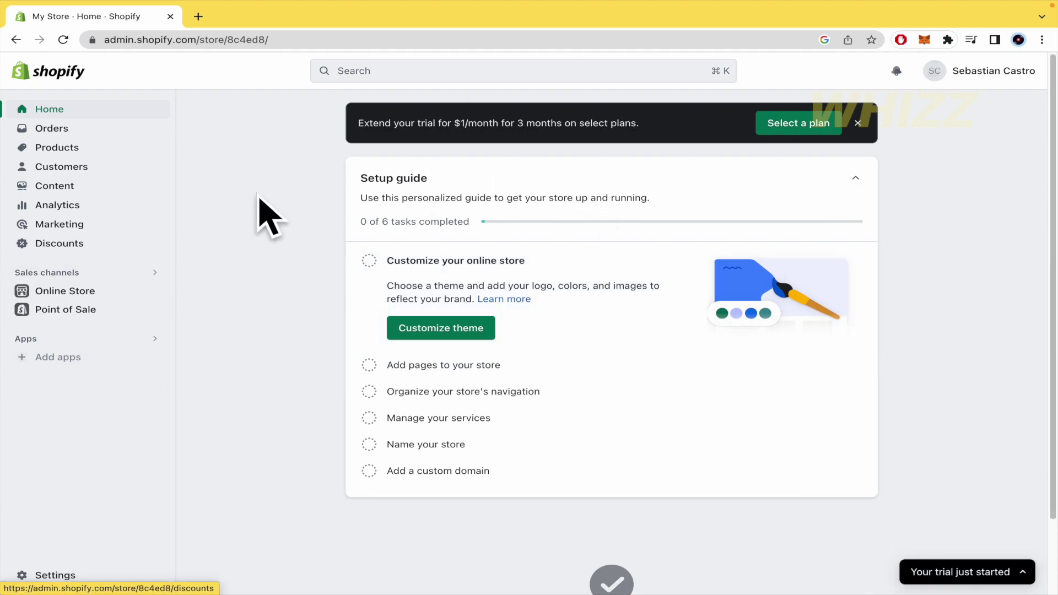
{"action": "left_click", "coordinate": [64, 292]}
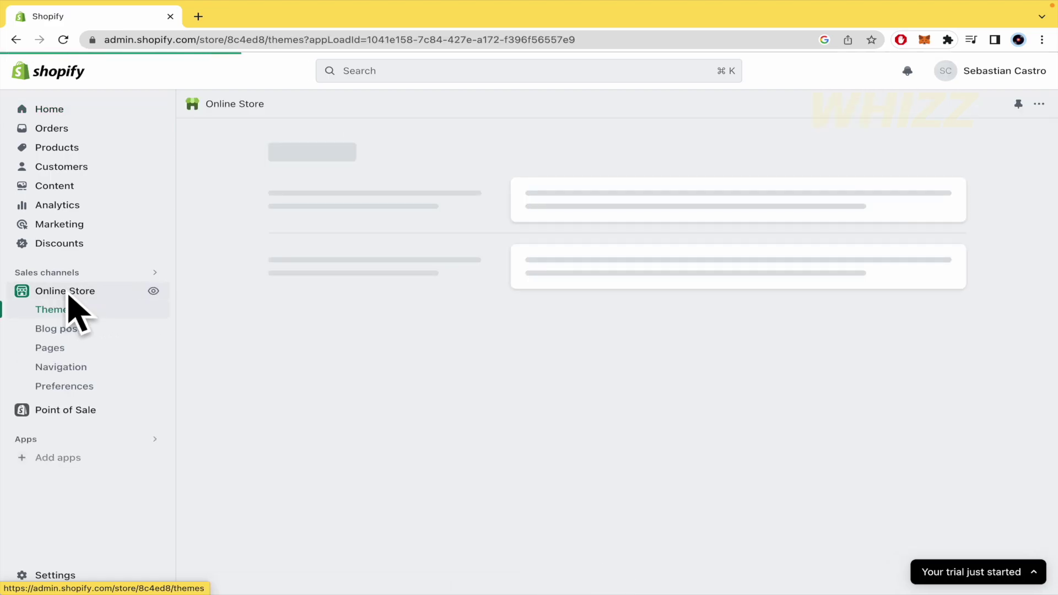
{"action": "scroll", "coordinate": [323, 388], "scroll_direction": "down", "scroll_amount": 2}
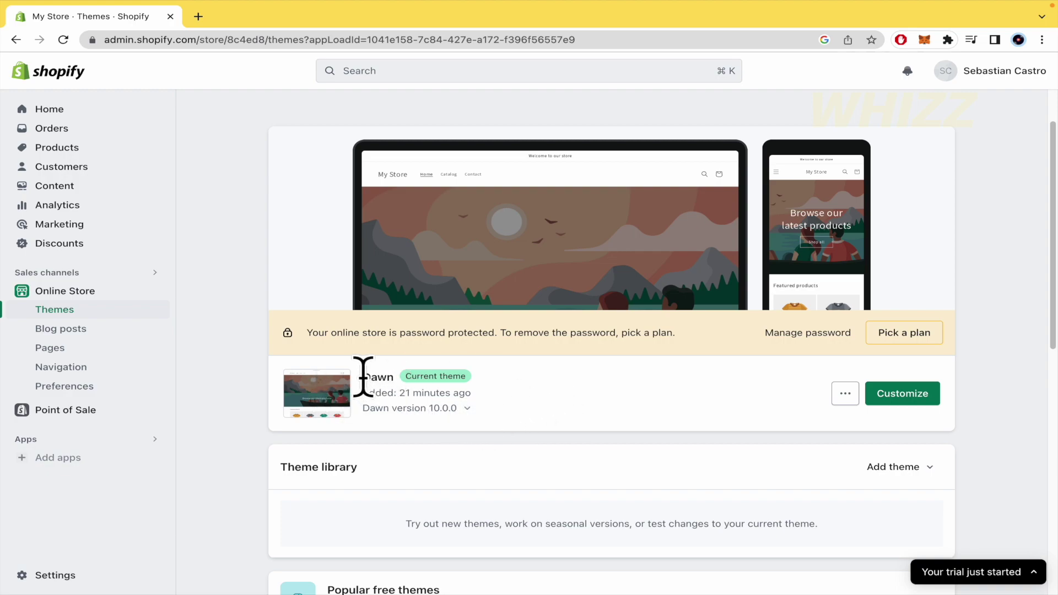
{"action": "left_click", "coordinate": [661, 405]}
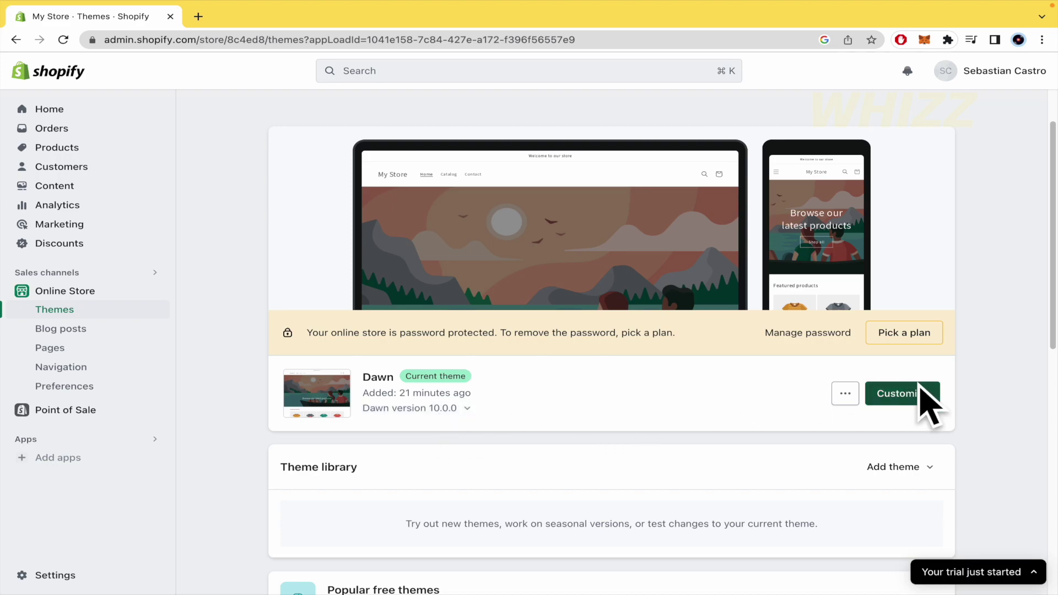
Customize Dawn and expand the Footer entry in the editor's section list
{"action": "left_click", "coordinate": [902, 394]}
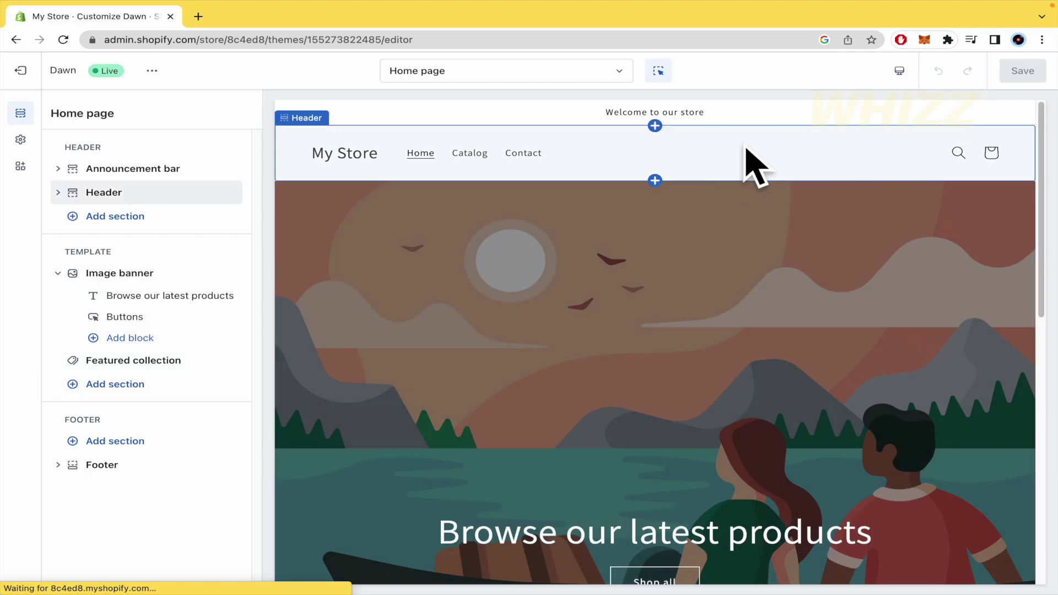
{"action": "scroll", "coordinate": [753, 161], "scroll_direction": "down", "scroll_amount": 10}
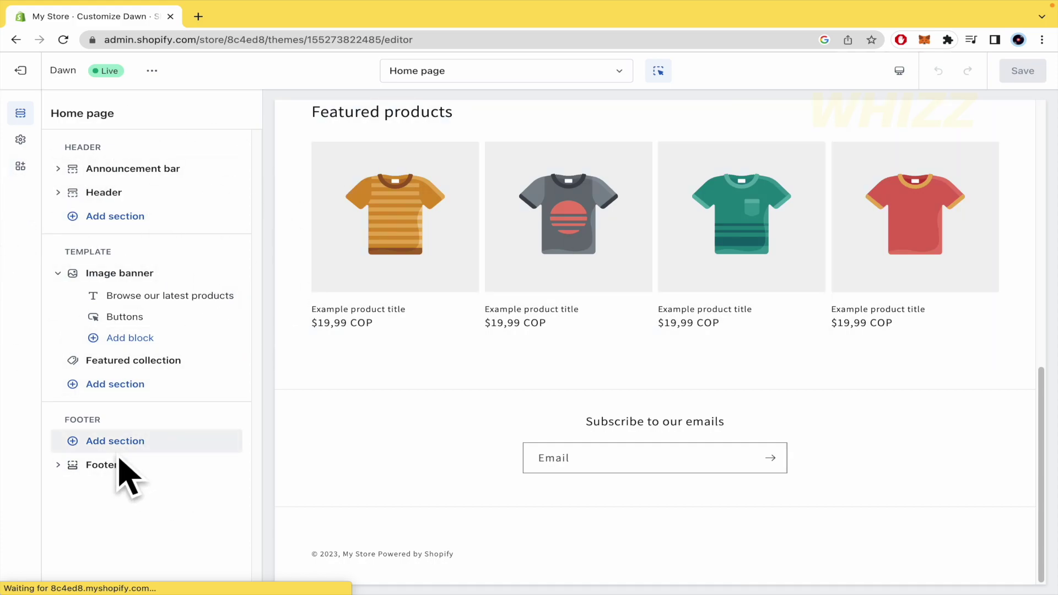
{"action": "mouse_move", "coordinate": [132, 464]}
{"action": "left_click", "coordinate": [59, 465]}
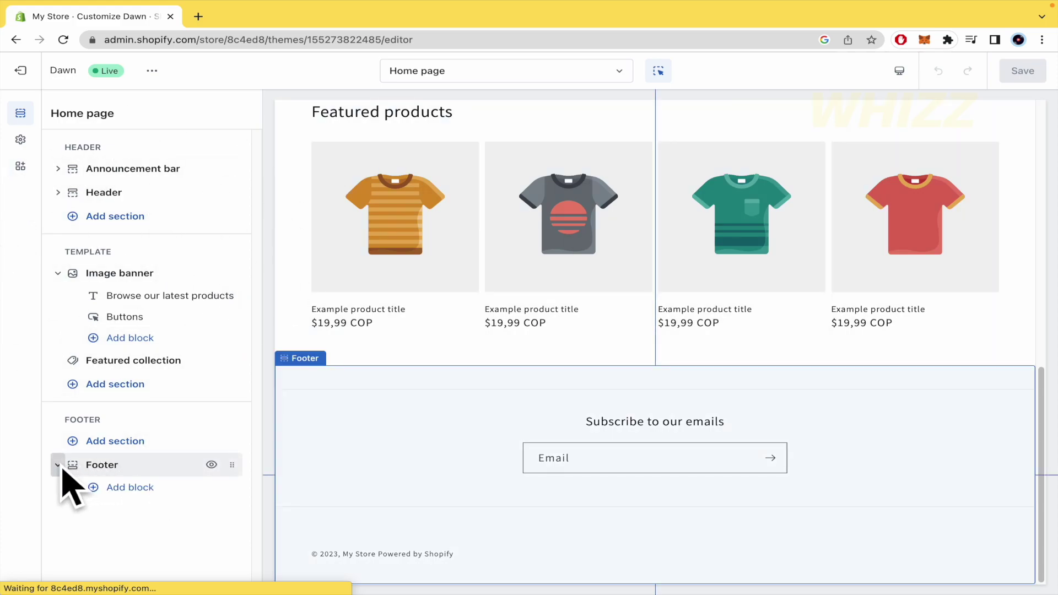
In Footer settings, uncheck Enable Follow on Shop, then check it again
{"action": "left_click", "coordinate": [100, 466]}
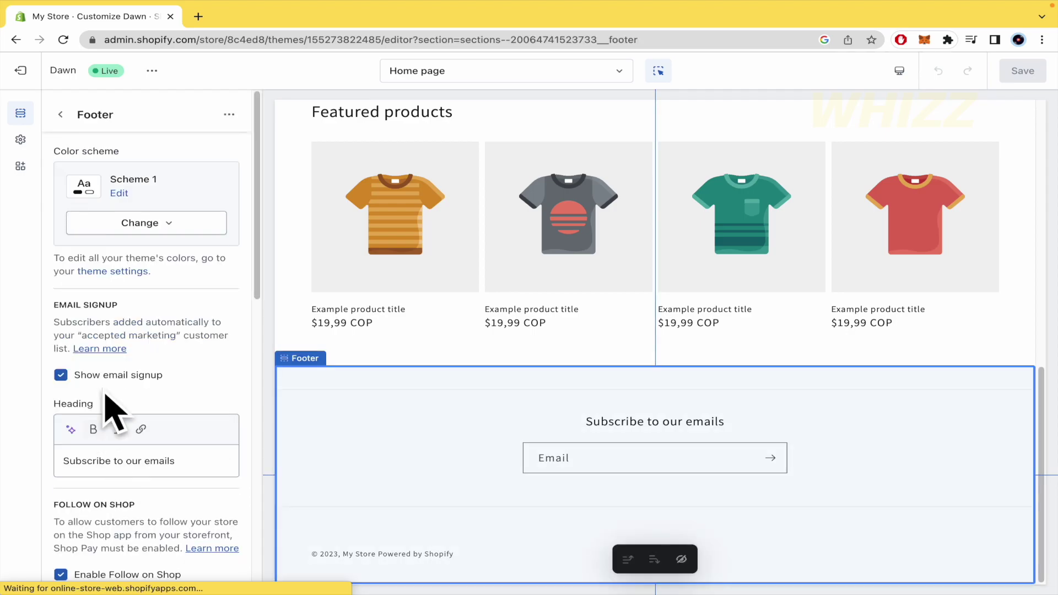
{"action": "scroll", "coordinate": [124, 398], "scroll_direction": "down", "scroll_amount": 3}
{"action": "scroll", "coordinate": [132, 401], "scroll_direction": "down", "scroll_amount": 1}
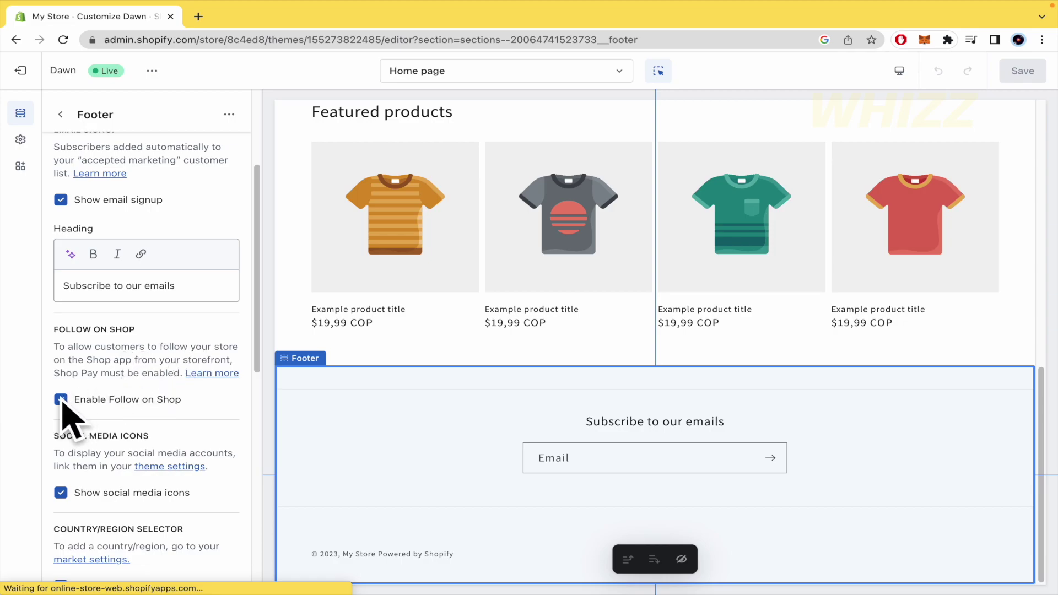
{"action": "left_click", "coordinate": [60, 399]}
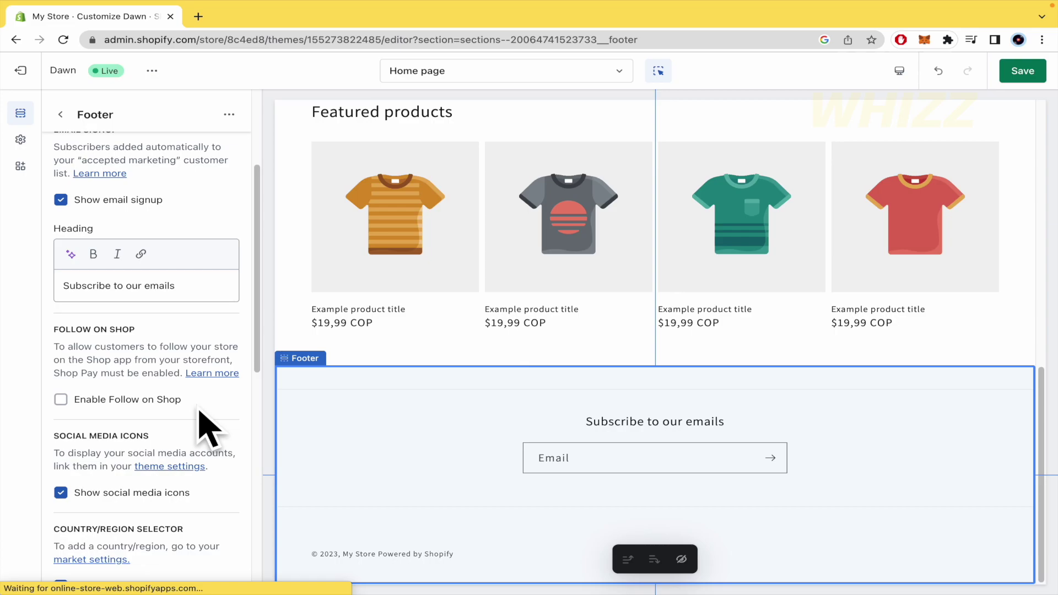
{"action": "left_click", "coordinate": [60, 399]}
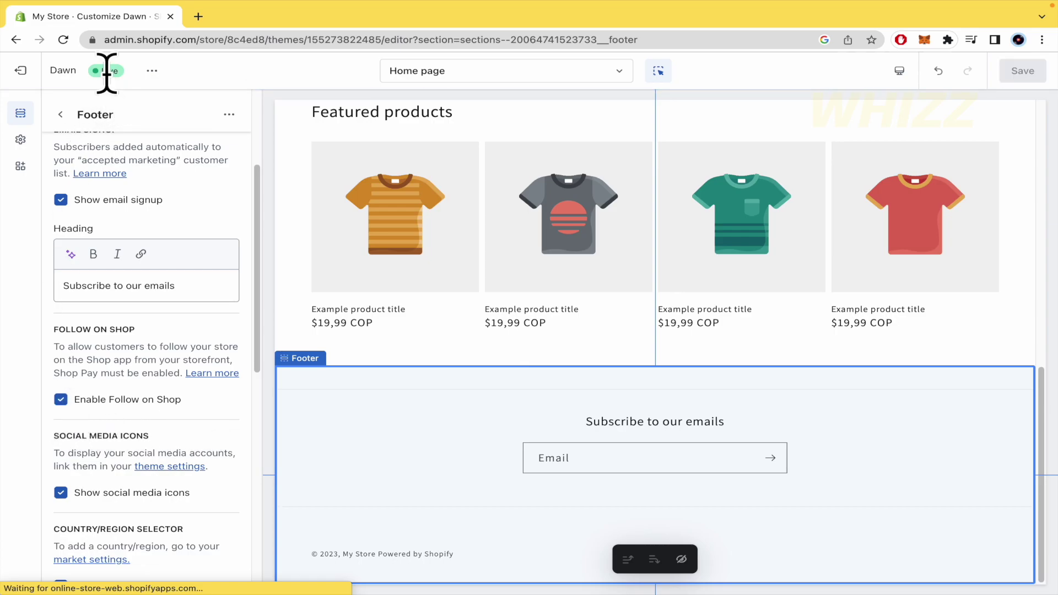
Exit the editor, dismiss the trial notice, reopen Dawn's editor and show its theme actions menu
{"action": "left_click", "coordinate": [20, 71]}
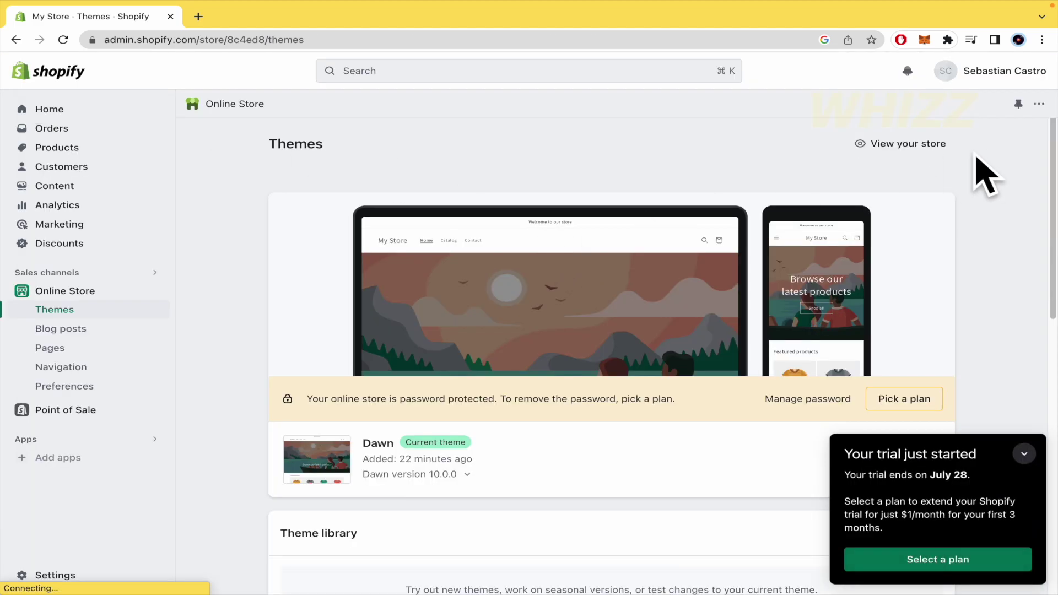
{"action": "left_click", "coordinate": [1024, 453]}
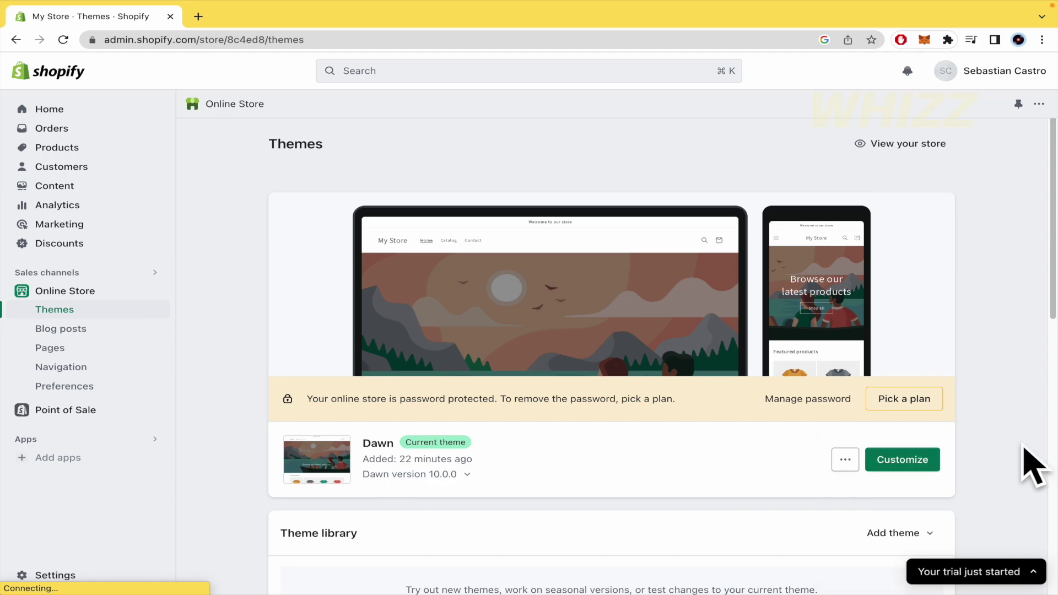
{"action": "scroll", "coordinate": [1032, 463], "scroll_direction": "down", "scroll_amount": 3}
{"action": "left_click", "coordinate": [903, 330]}
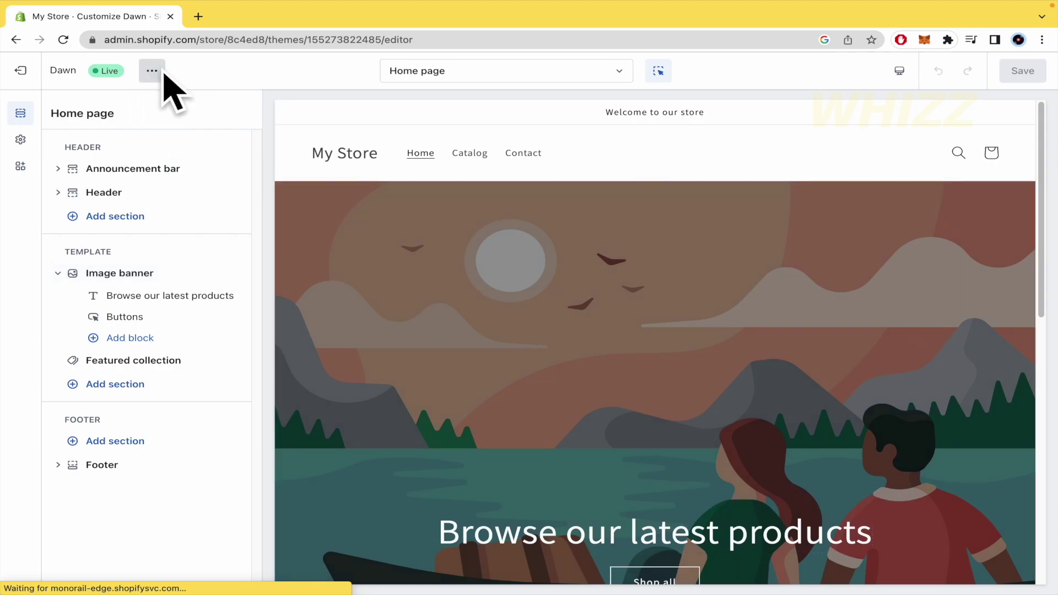
{"action": "left_click", "coordinate": [152, 70]}
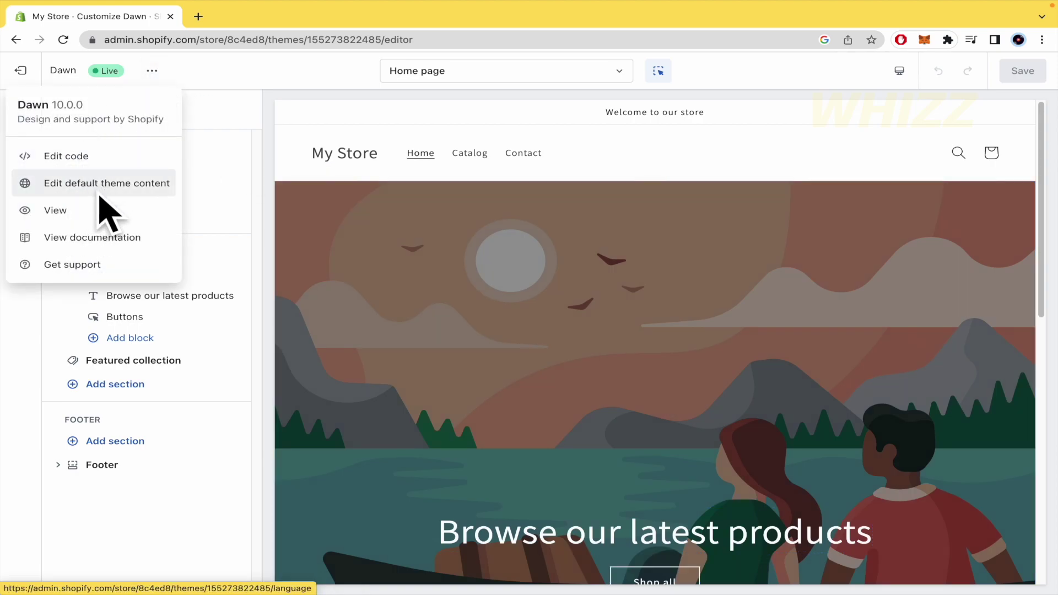
View the live My Store storefront in a new tab with the password notice dismissed
{"action": "left_click", "coordinate": [115, 209]}
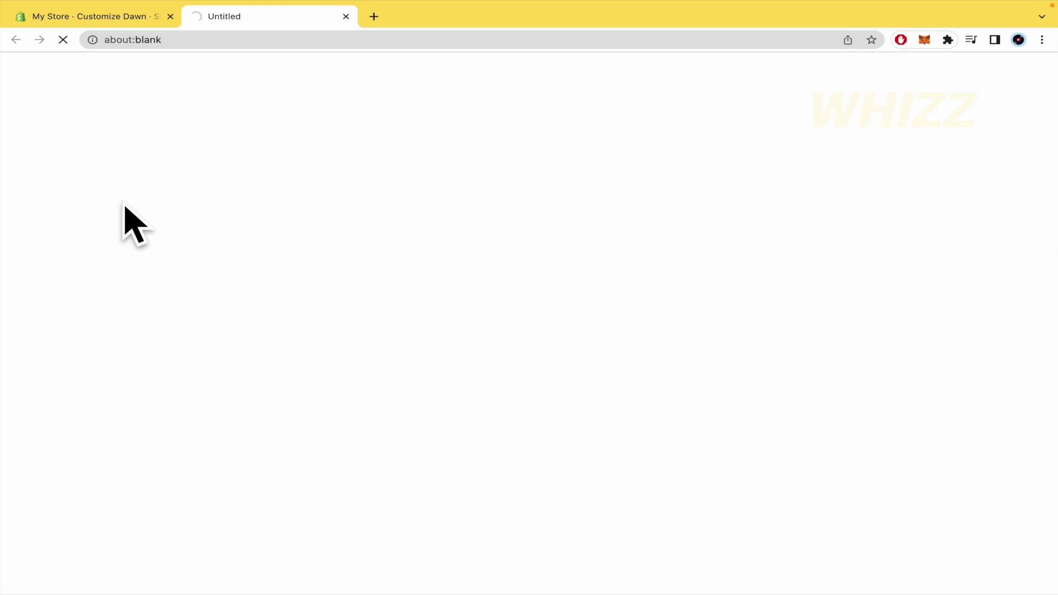
{"action": "scroll", "coordinate": [349, 399], "scroll_direction": "down", "scroll_amount": 10}
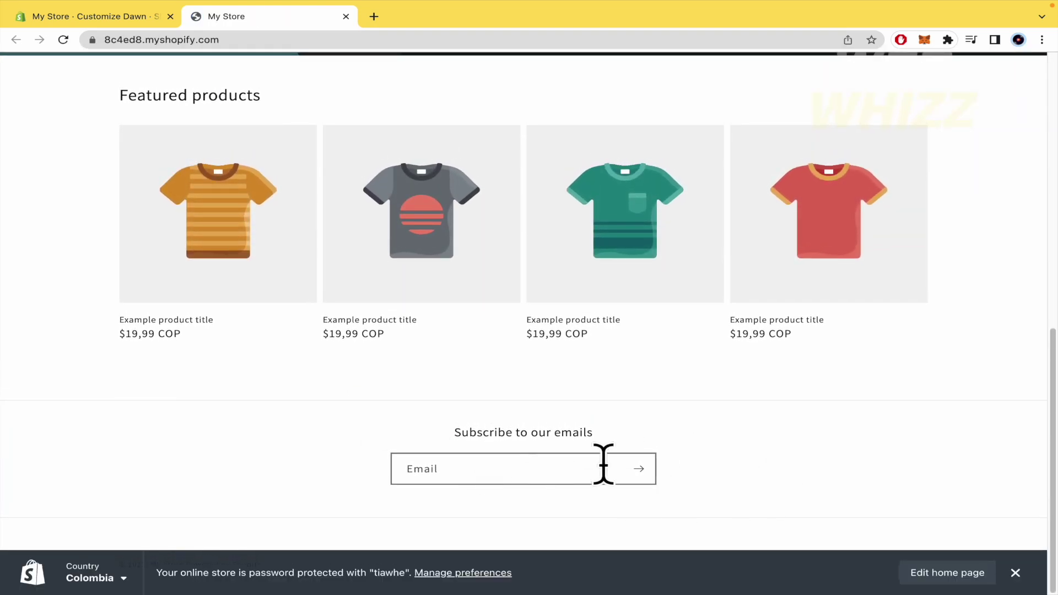
{"action": "left_click", "coordinate": [1015, 572]}
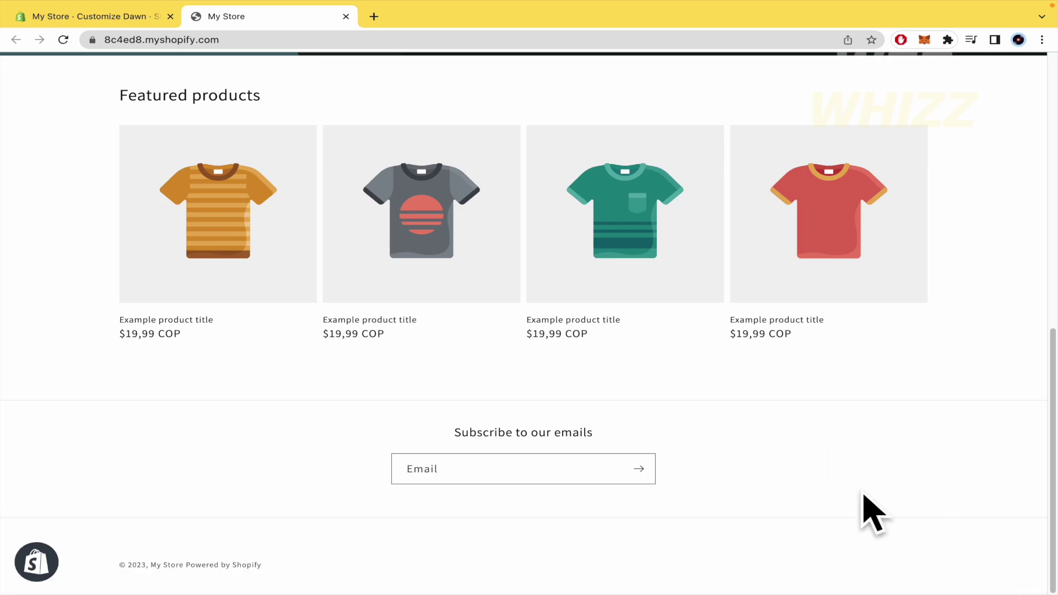
{"action": "scroll", "coordinate": [872, 512], "scroll_direction": "up", "scroll_amount": 10}
{"action": "scroll", "coordinate": [873, 513], "scroll_direction": "down", "scroll_amount": 3}
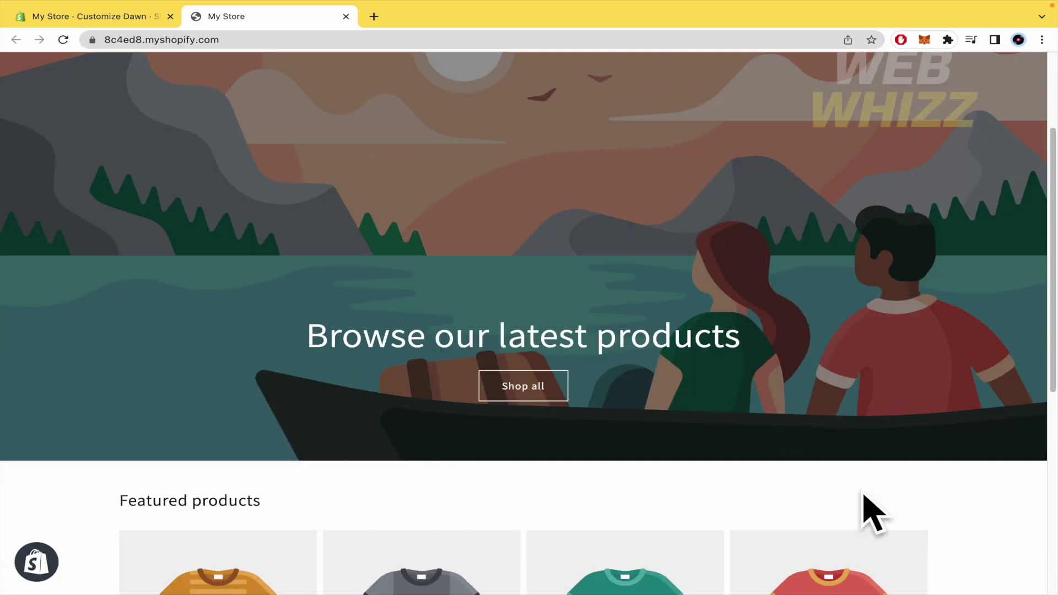
{"action": "scroll", "coordinate": [872, 512], "scroll_direction": "down", "scroll_amount": 5}
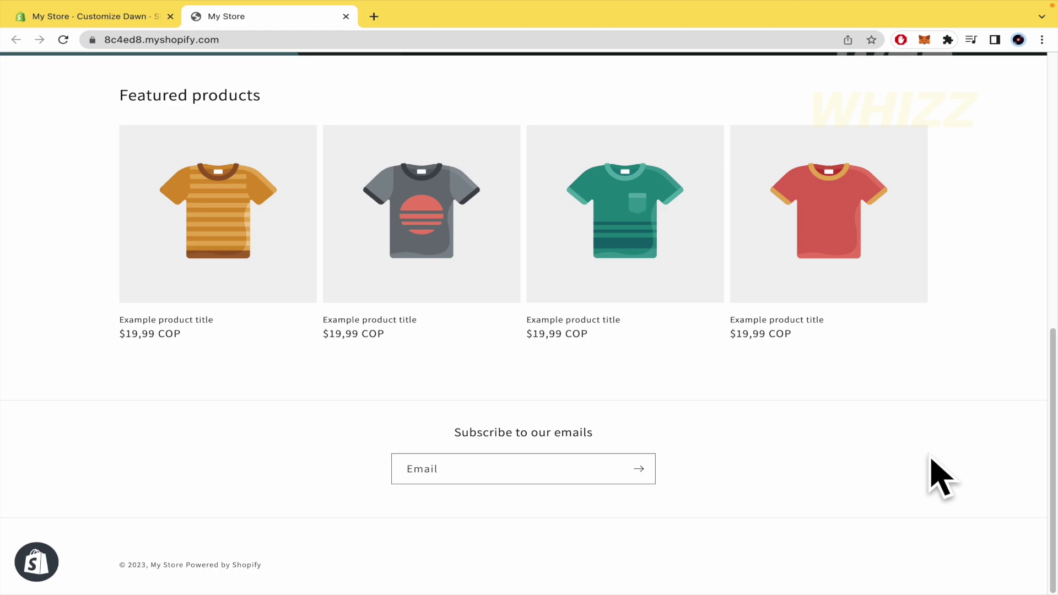